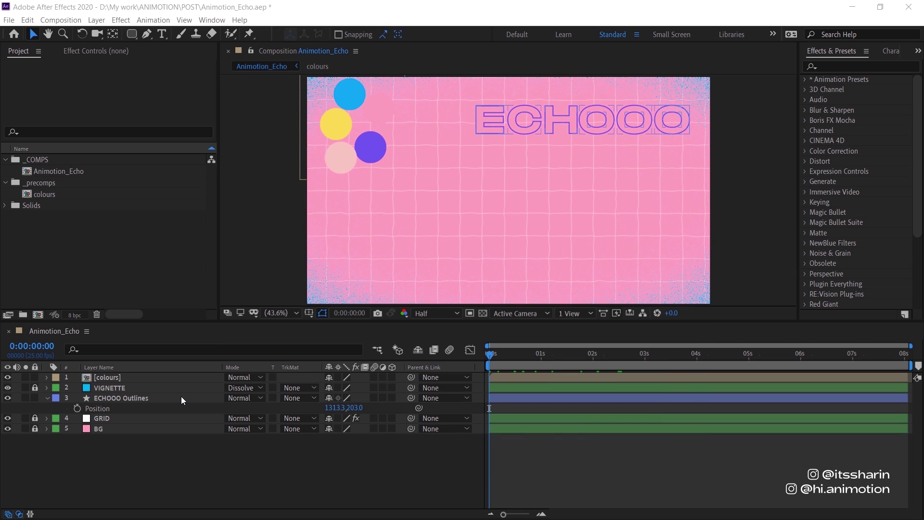
Step: Select the ECHOOO Outlines layer in the Animotion_Echo timeline
{"action": "left_click", "coordinate": [181, 397]}
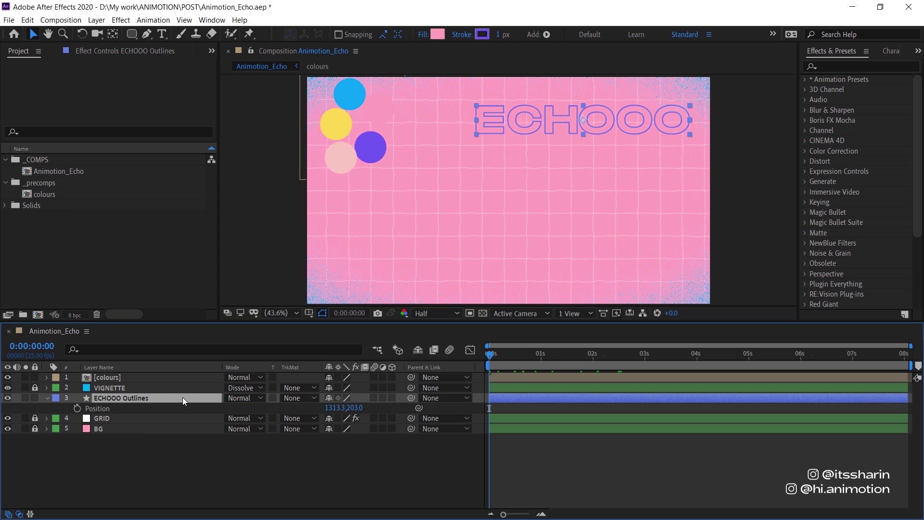
Step: Keyframe ECHOOO's Position from 0 to 8 seconds in a figure-eight path, then Easy Ease all keyframes
{"action": "key", "text": "p"}
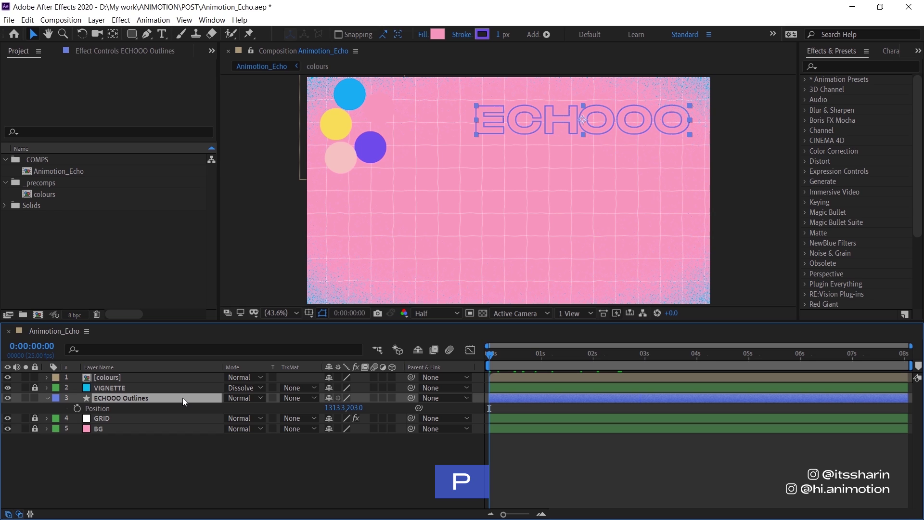
{"action": "key", "text": "p"}
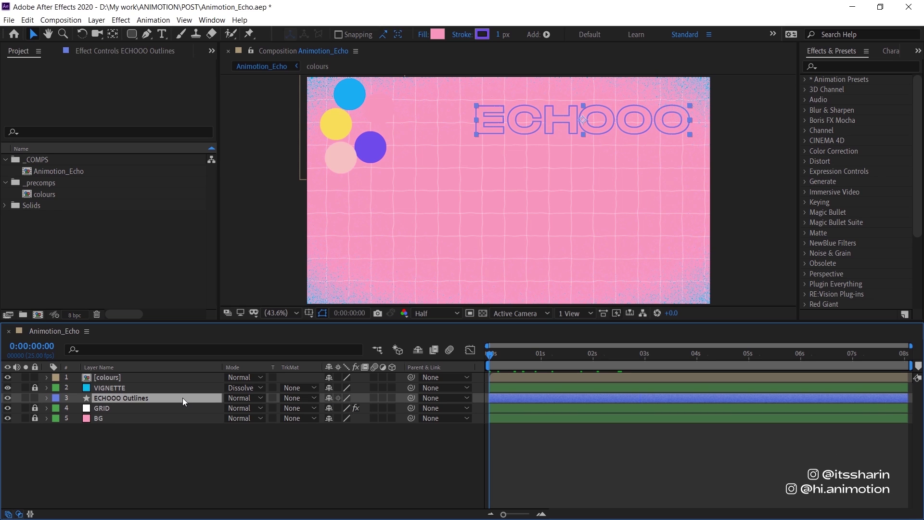
{"action": "key", "text": "p"}
{"action": "left_click", "coordinate": [77, 408]}
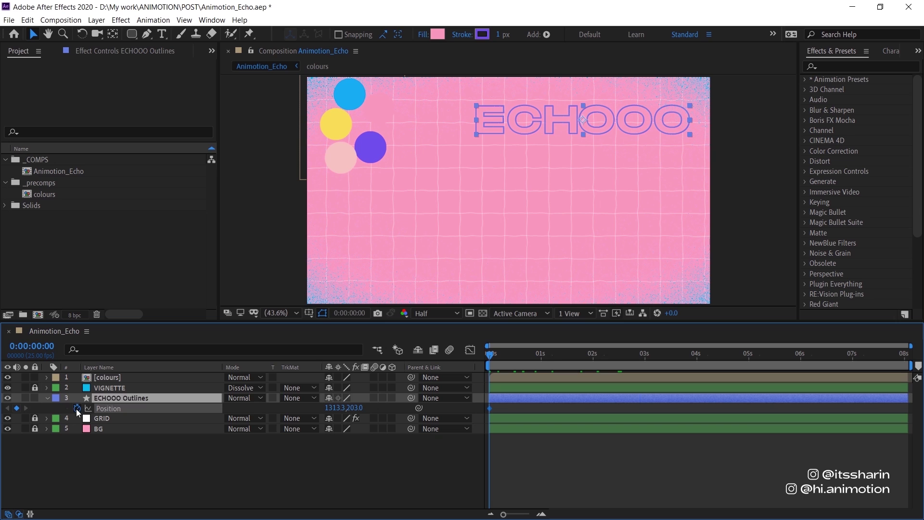
{"action": "key", "text": "shift+Page_Down"}
{"action": "key", "text": "shift+Page_Down"}
{"action": "key", "text": "shift+Page_Down"}
{"action": "key", "text": "shift+Page_Down"}
{"action": "key", "text": "shift+Page_Down"}
{"action": "left_click_drag", "start_coordinate": [590, 122], "coordinate": [446, 265]}
{"action": "key", "text": "shift+Page_Down"}
{"action": "key", "text": "shift+Page_Down"}
{"action": "key", "text": "shift+Page_Down"}
{"action": "key", "text": "shift+Page_Down"}
{"action": "key", "text": "shift+Page_Down"}
{"action": "left_click_drag", "start_coordinate": [518, 272], "coordinate": [674, 130]}
{"action": "key", "text": "shift+Page_Down"}
{"action": "key", "text": "shift+Page_Down"}
{"action": "key", "text": "shift+Page_Down"}
{"action": "key", "text": "shift+Page_Down"}
{"action": "key", "text": "shift+Page_Down"}
{"action": "key", "text": "End"}
{"action": "left_click", "coordinate": [186, 408]}
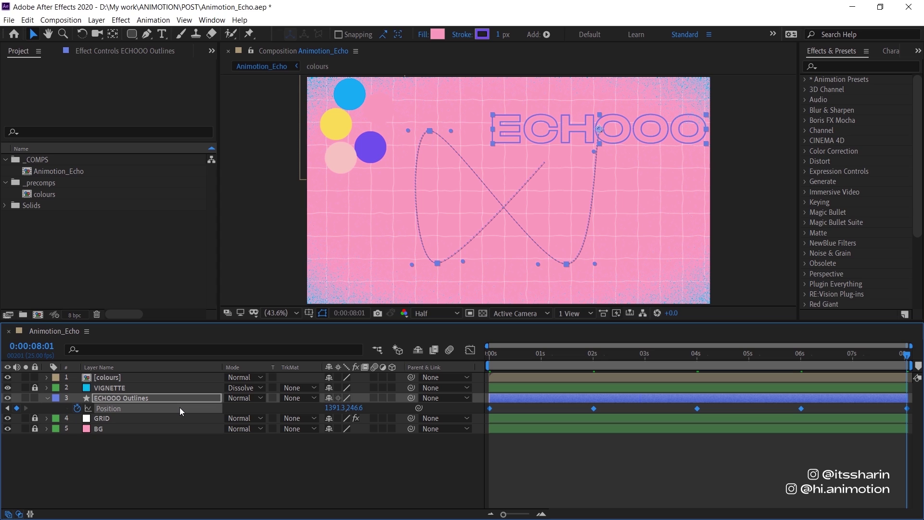
{"action": "key", "text": "F9"}
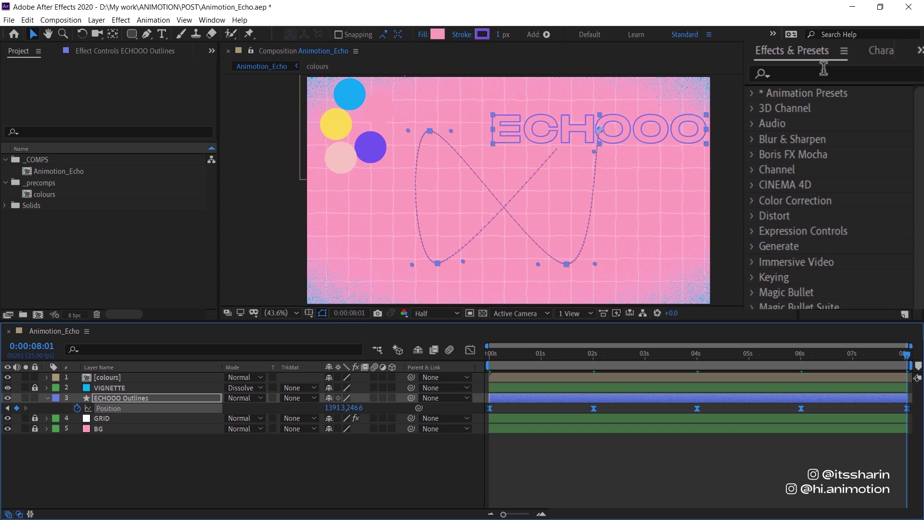
Step: Apply the Echo effect from Effects & Presets and set Echo Operator to Composite In Back
{"action": "left_click", "coordinate": [824, 71]}
{"action": "type", "text": "echo"}
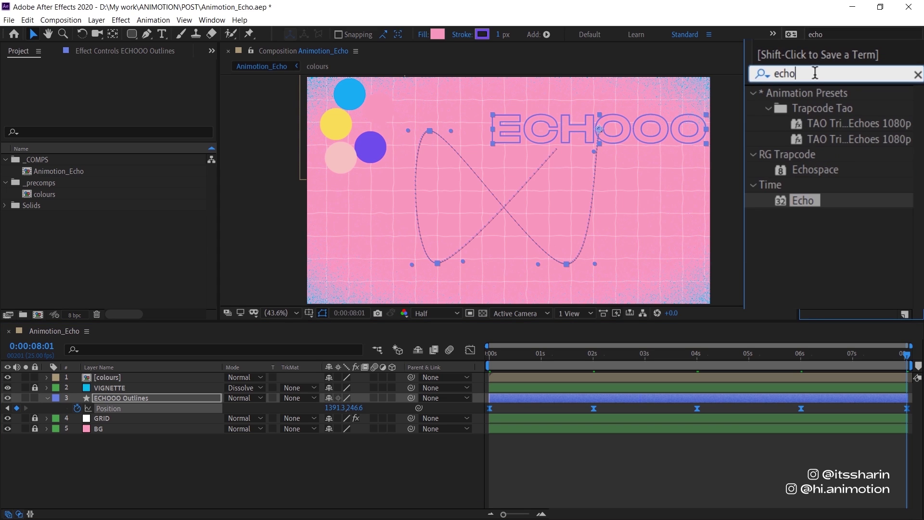
{"action": "double_click", "coordinate": [803, 200]}
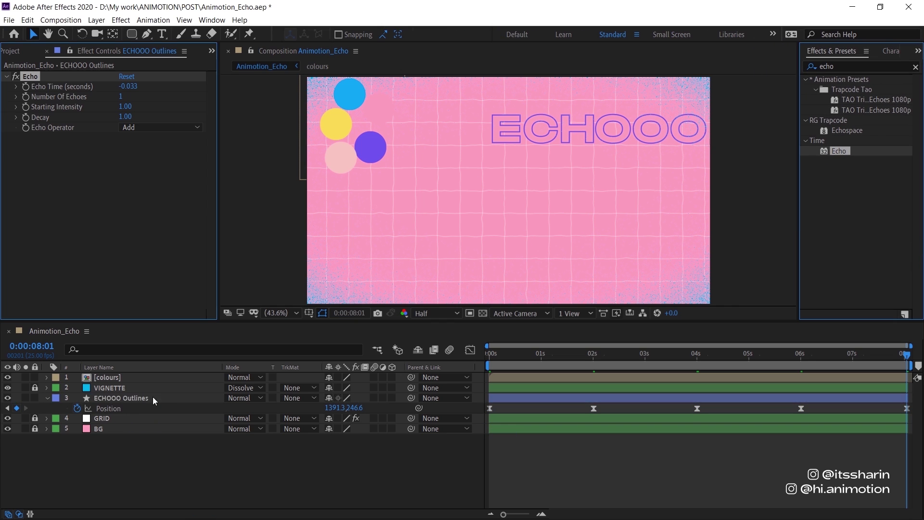
{"action": "key", "text": "Home"}
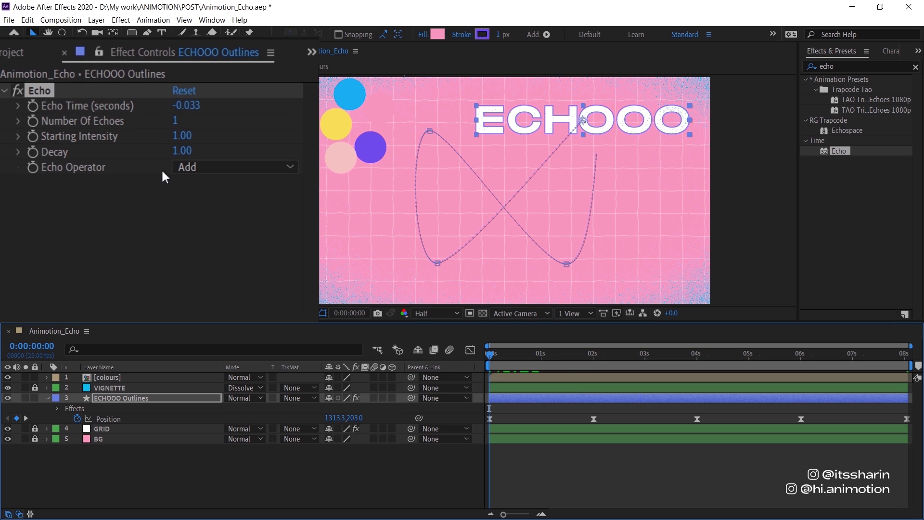
{"action": "left_click", "coordinate": [225, 166]}
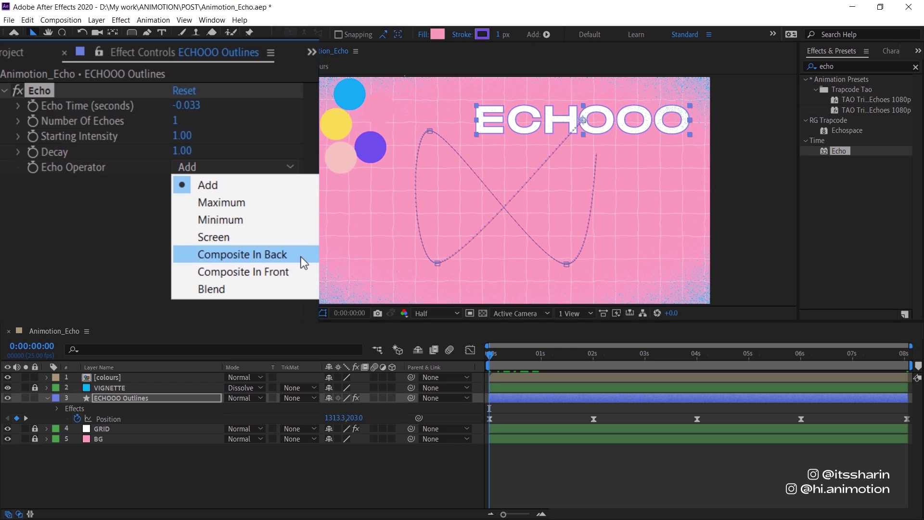
{"action": "left_click", "coordinate": [301, 256]}
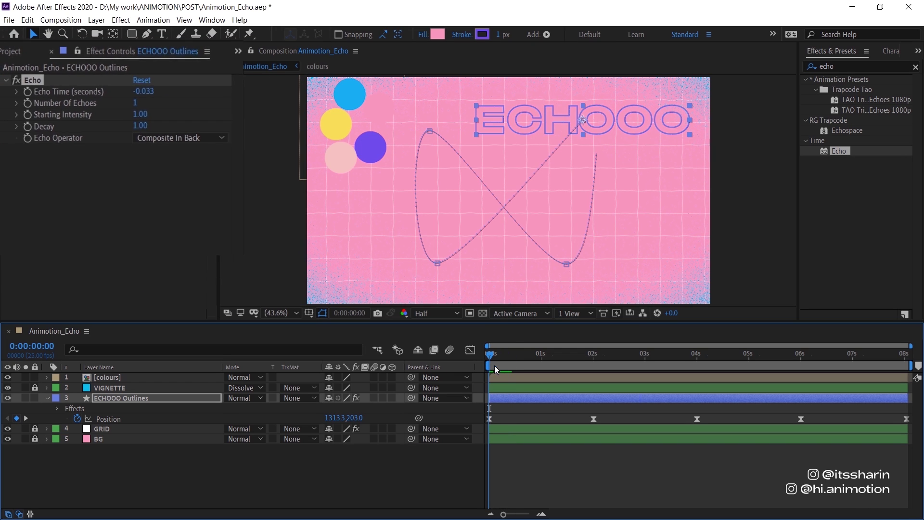
Step: Inspect the echo at about 1 second with the view at 100% and panned onto the text
{"action": "left_click_drag", "start_coordinate": [495, 366], "coordinate": [575, 365]}
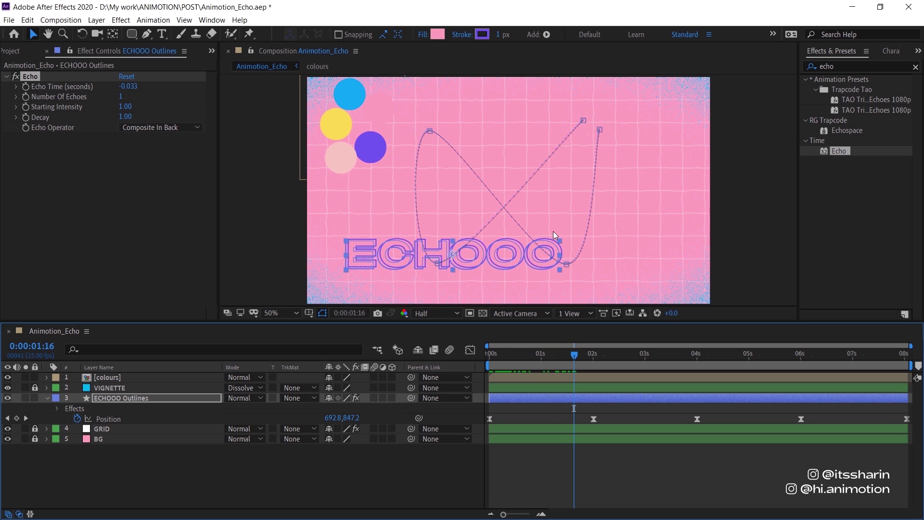
{"action": "key", "text": "period"}
{"action": "key", "text": "period"}
{"action": "key", "text": "h"}
{"action": "left_click_drag", "start_coordinate": [525, 216], "coordinate": [551, 115]}
{"action": "mouse_move", "coordinate": [559, 360]}
{"action": "left_mouse_down"}
{"action": "mouse_move", "coordinate": [534, 369]}
{"action": "mouse_move", "coordinate": [555, 365]}
{"action": "left_mouse_up"}
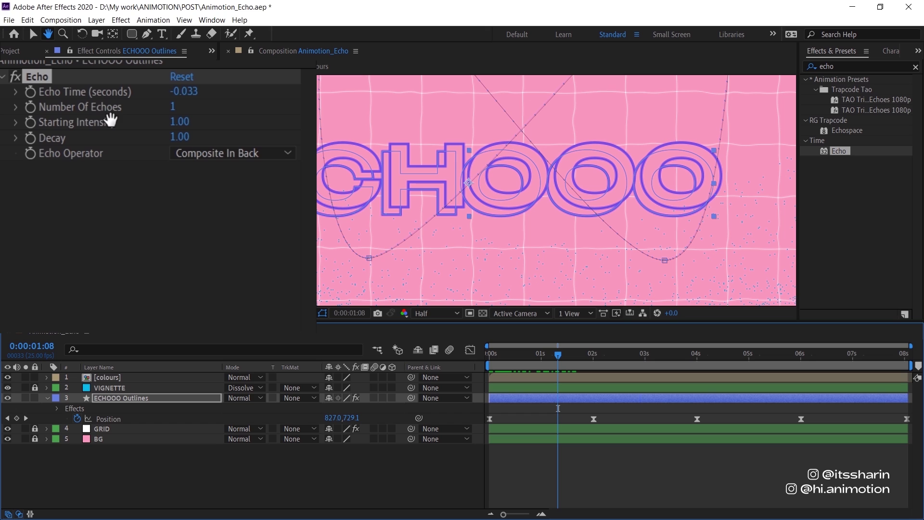
Step: Set Number of Echoes to 25 in Effect Controls
{"action": "key", "text": "v"}
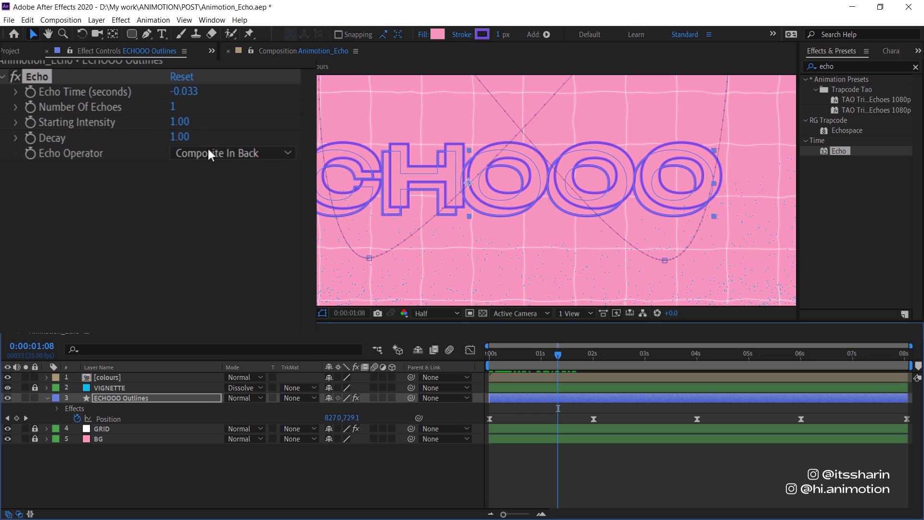
{"action": "left_click", "coordinate": [175, 116]}
{"action": "type", "text": "25"}
{"action": "key", "text": "Return"}
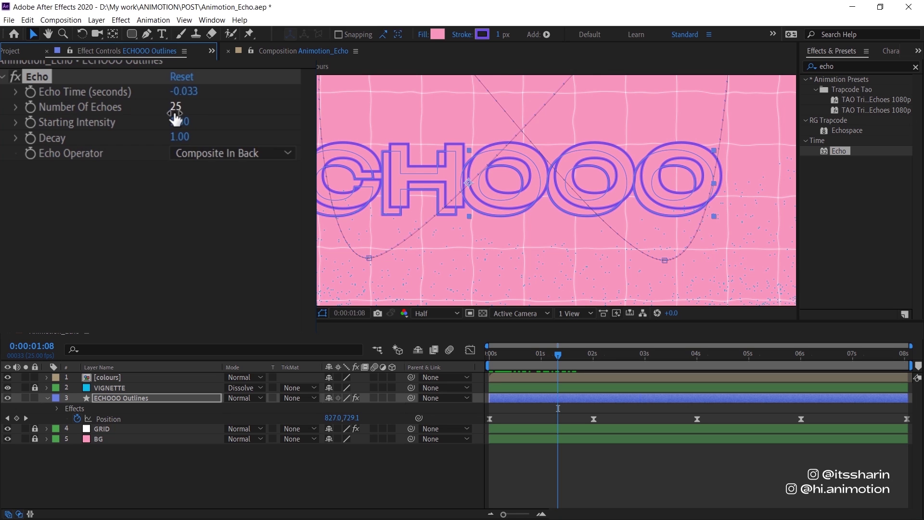
Step: Deselect the layer, fit the viewer magnification, and view the trail at about 2 seconds
{"action": "left_click", "coordinate": [586, 185]}
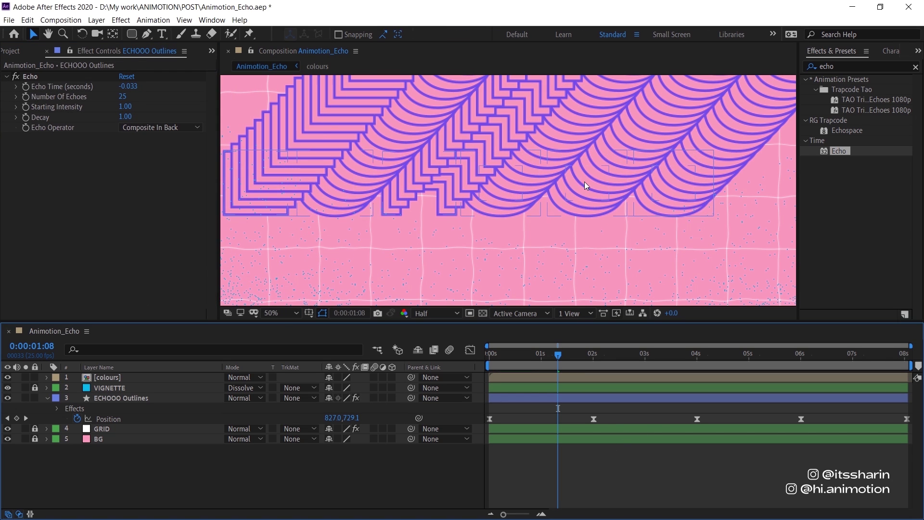
{"action": "left_click", "coordinate": [284, 313]}
{"action": "left_click", "coordinate": [308, 96]}
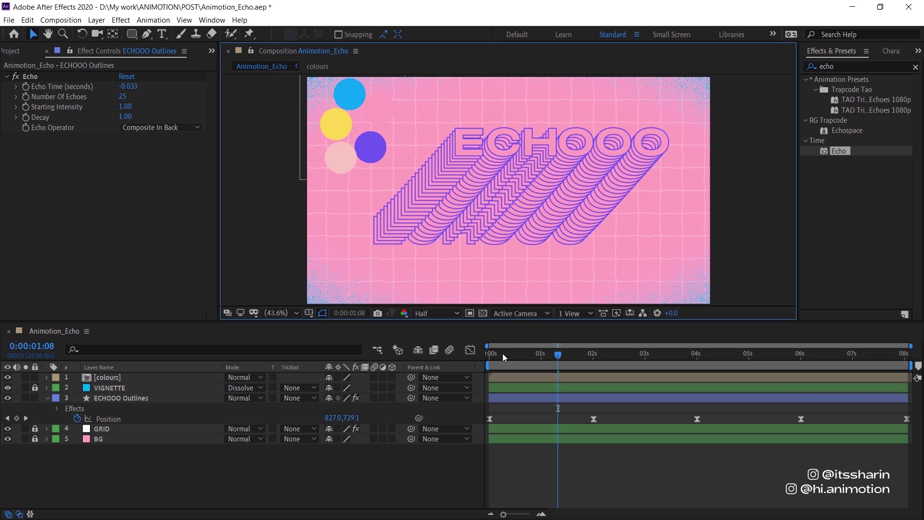
{"action": "left_click_drag", "start_coordinate": [502, 353], "coordinate": [604, 386]}
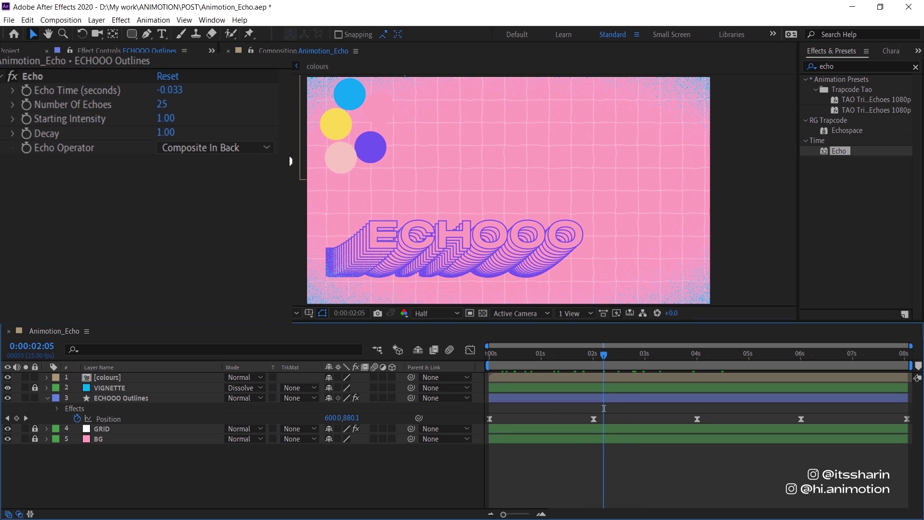
Step: Switch Echo Operator to Composite In Front and preview the animation to about 2 seconds
{"action": "left_click", "coordinate": [263, 147]}
{"action": "left_click", "coordinate": [277, 250]}
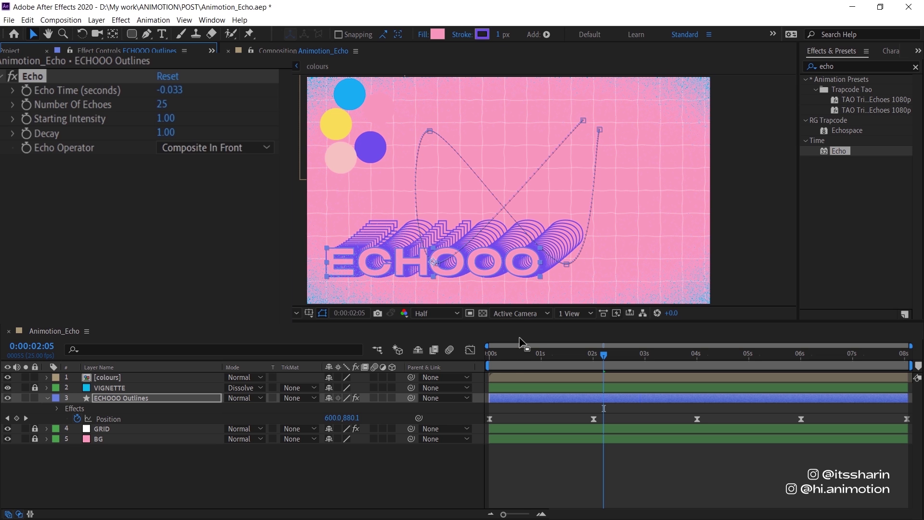
{"action": "key", "text": "space"}
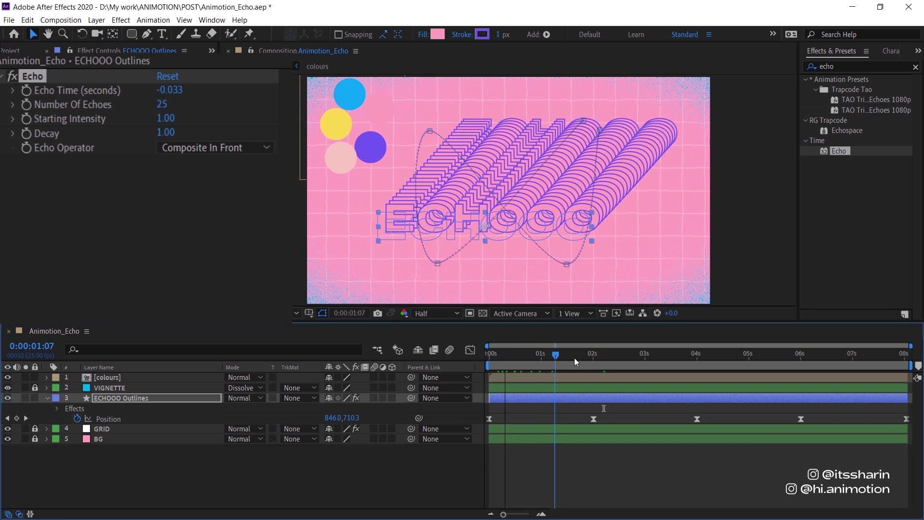
{"action": "left_click", "coordinate": [600, 354]}
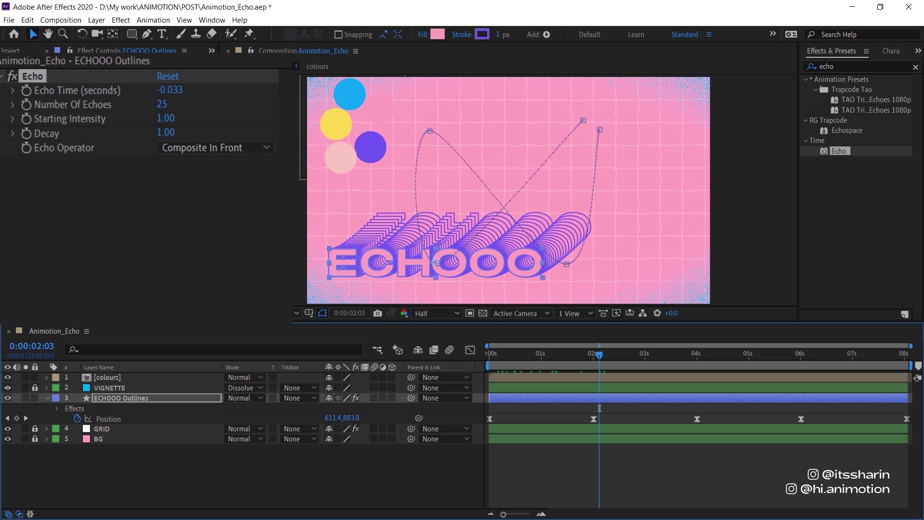
Step: Try an Echo Time of -1 second and check the widely spaced echoes
{"action": "left_click", "coordinate": [165, 90]}
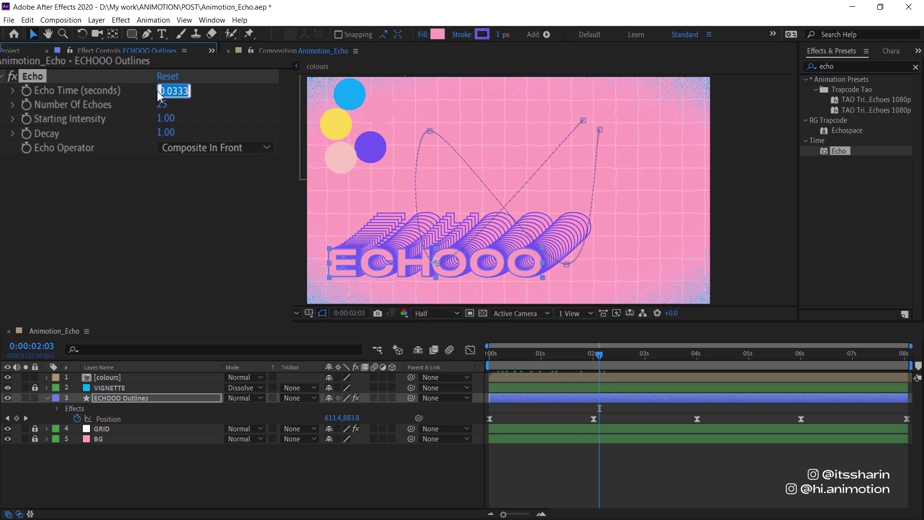
{"action": "type", "text": "-1"}
{"action": "key", "text": "Return"}
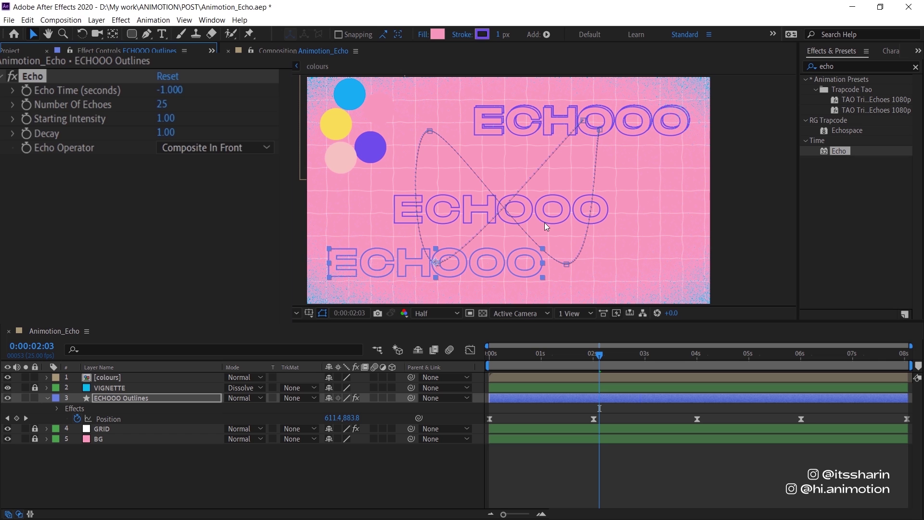
{"action": "left_click_drag", "start_coordinate": [599, 354], "coordinate": [638, 356]}
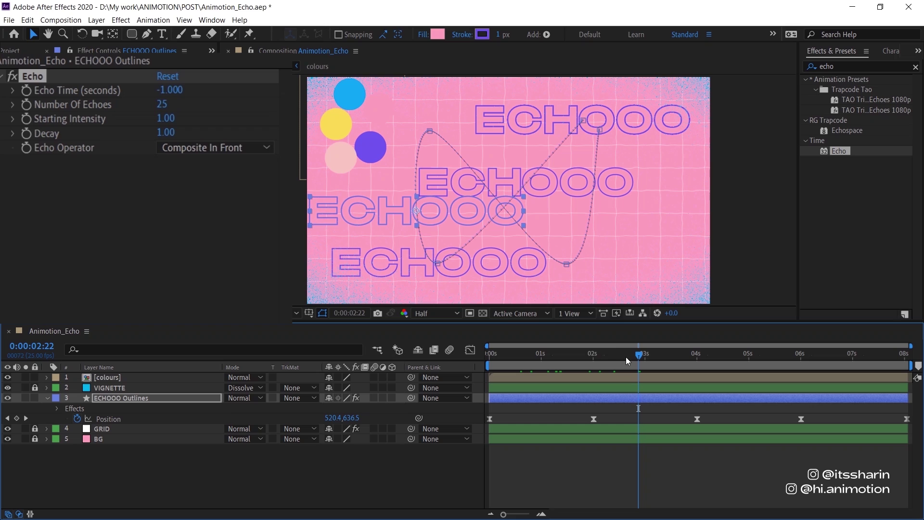
Step: Change Echo Time to -0.050 seconds and scrub to review the stacked trail
{"action": "left_click", "coordinate": [169, 90]}
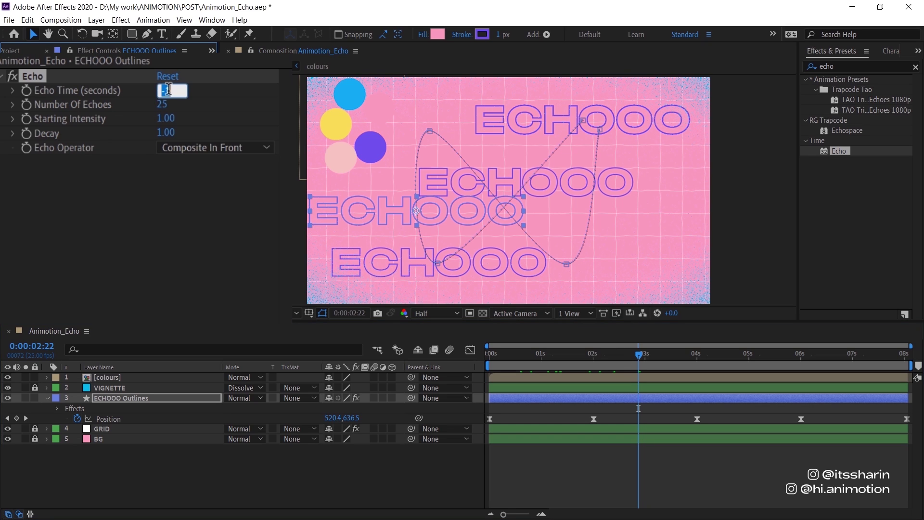
{"action": "type", "text": "-0.05"}
{"action": "key", "text": "Return"}
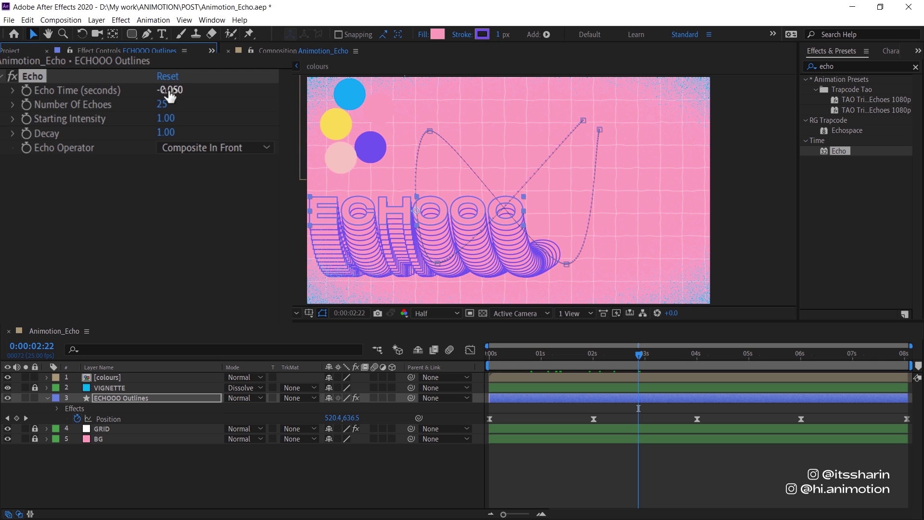
{"action": "left_click_drag", "start_coordinate": [509, 359], "coordinate": [738, 369]}
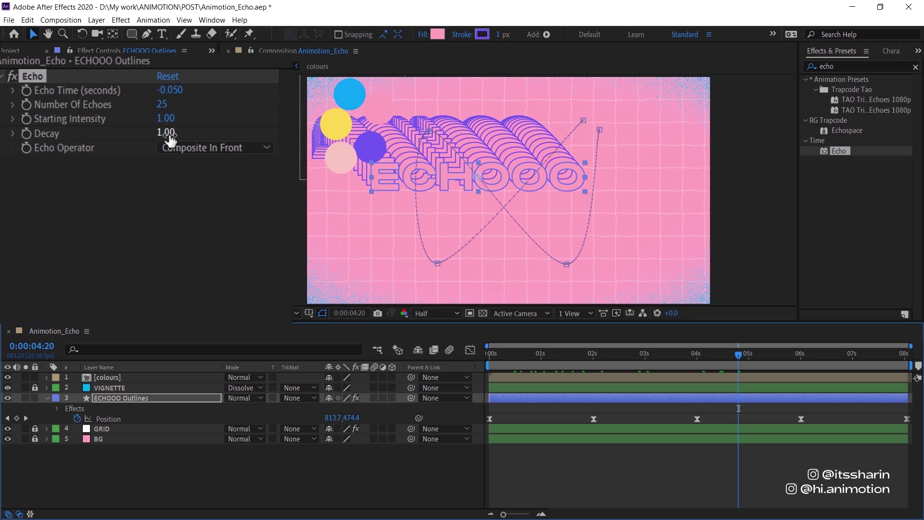
{"action": "left_click_drag", "start_coordinate": [169, 138], "coordinate": [157, 139]}
{"action": "left_click_drag", "start_coordinate": [617, 354], "coordinate": [676, 352]}
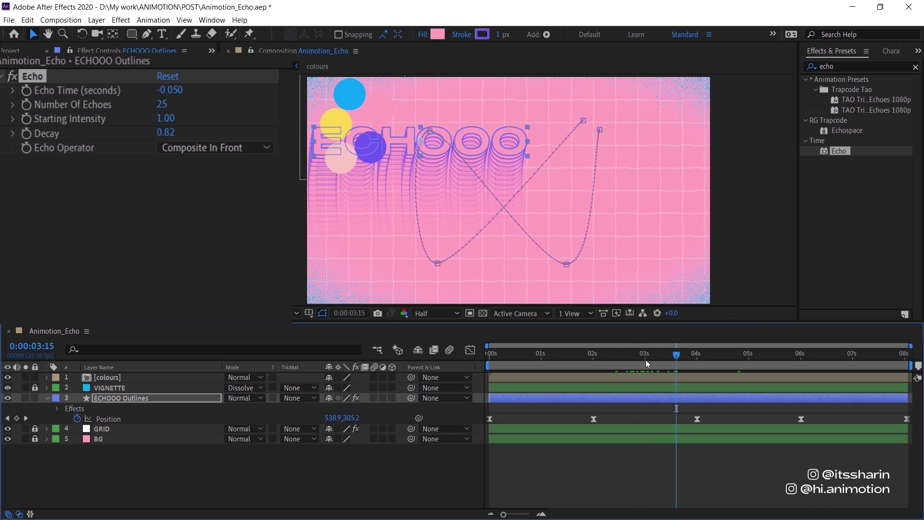
{"action": "left_click", "coordinate": [166, 132]}
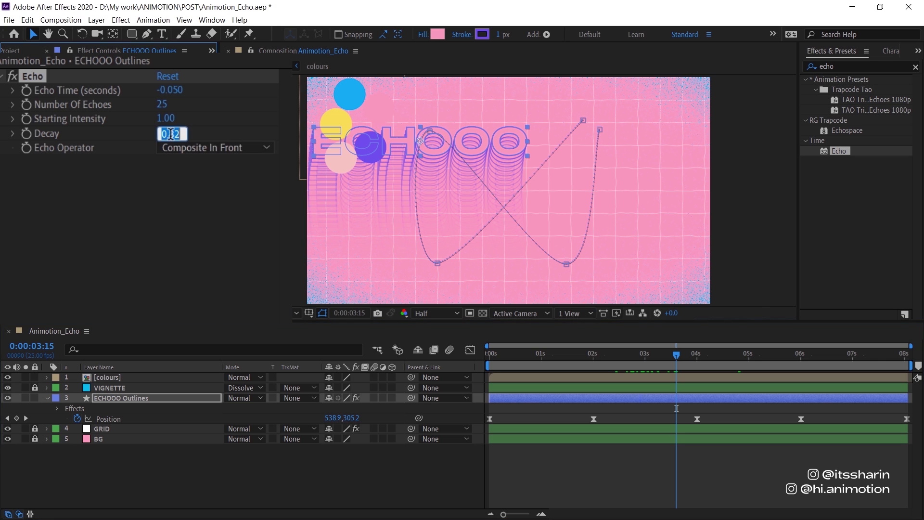
{"action": "type", "text": "1"}
{"action": "key", "text": "Return"}
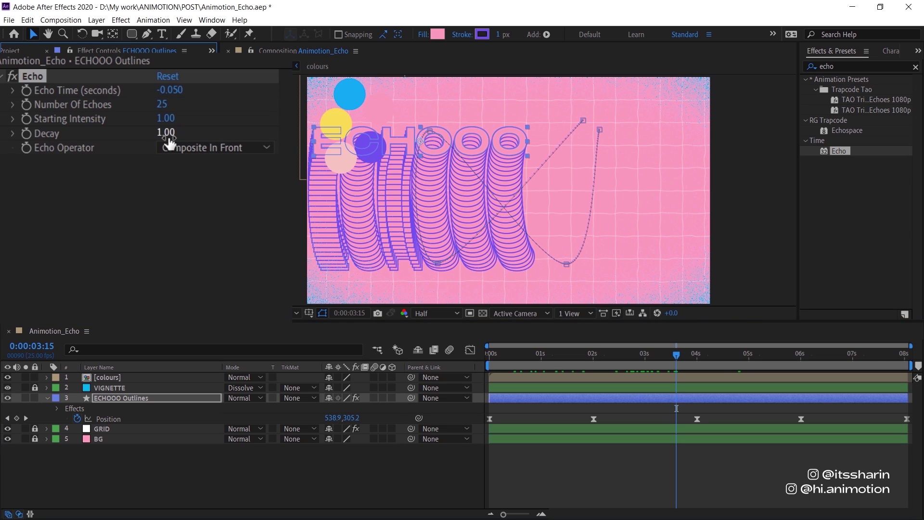
{"action": "left_click_drag", "start_coordinate": [533, 359], "coordinate": [772, 382]}
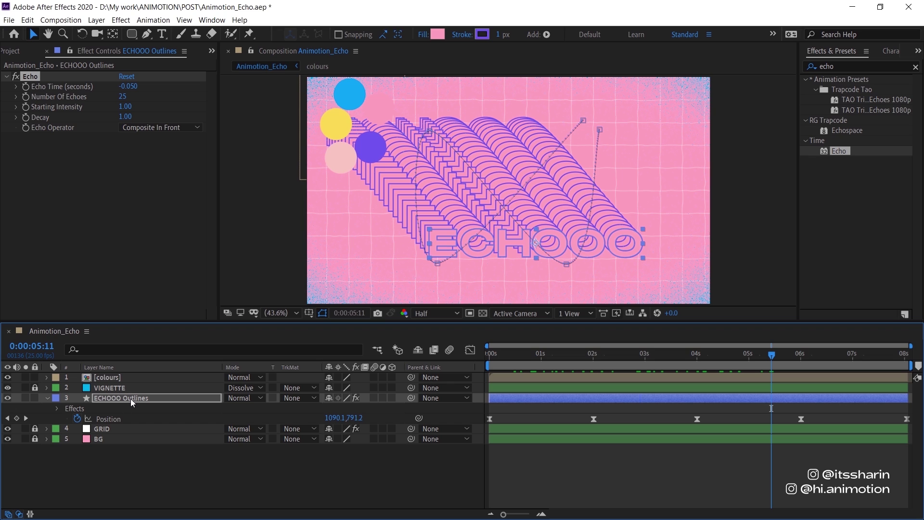
Step: Duplicate ECHOOO Outlines and rename the top copy ECHOOO_front
{"action": "key", "text": "ctrl+d"}
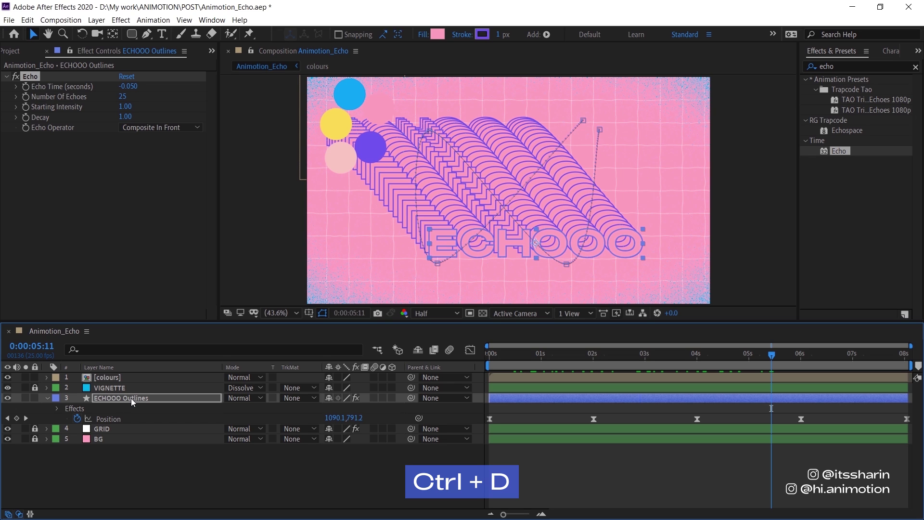
{"action": "key", "text": "Return"}
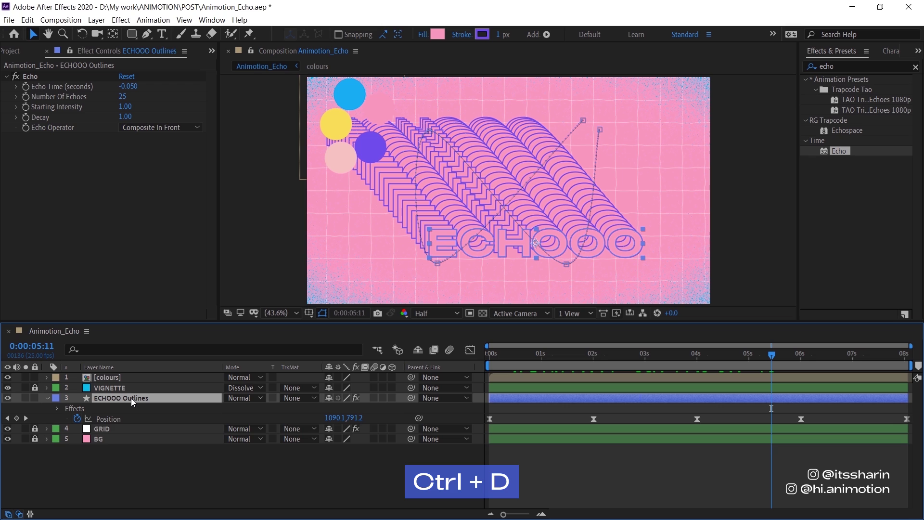
{"action": "key", "text": "ctrl+d"}
{"action": "key", "text": "Return"}
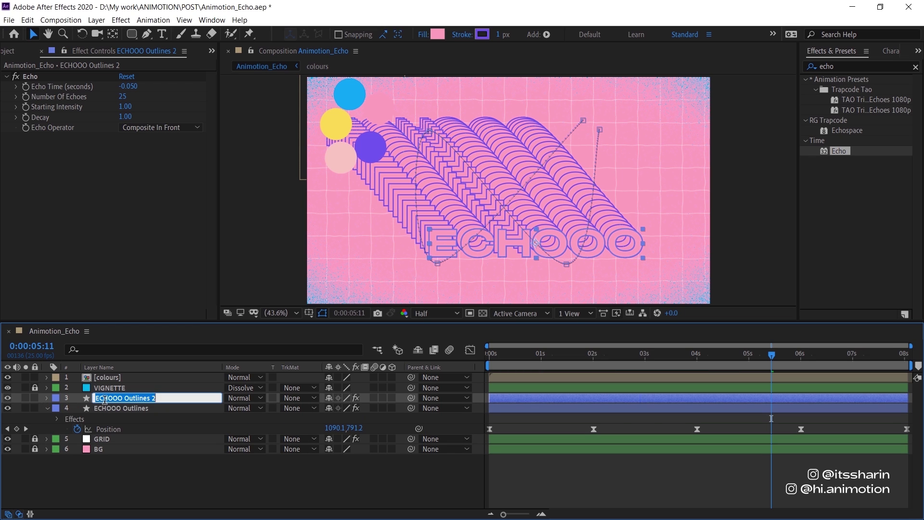
{"action": "key", "text": "Right"}
{"action": "key", "text": "BackSpace"}
{"action": "key", "text": "BackSpace"}
{"action": "key", "text": "BackSpace"}
{"action": "key", "text": "BackSpace"}
{"action": "key", "text": "BackSpace"}
{"action": "key", "text": "BackSpace"}
{"action": "key", "text": "BackSpace"}
{"action": "key", "text": "BackSpace"}
{"action": "key", "text": "BackSpace"}
{"action": "key", "text": "BackSpace"}
{"action": "key", "text": "BackSpace"}
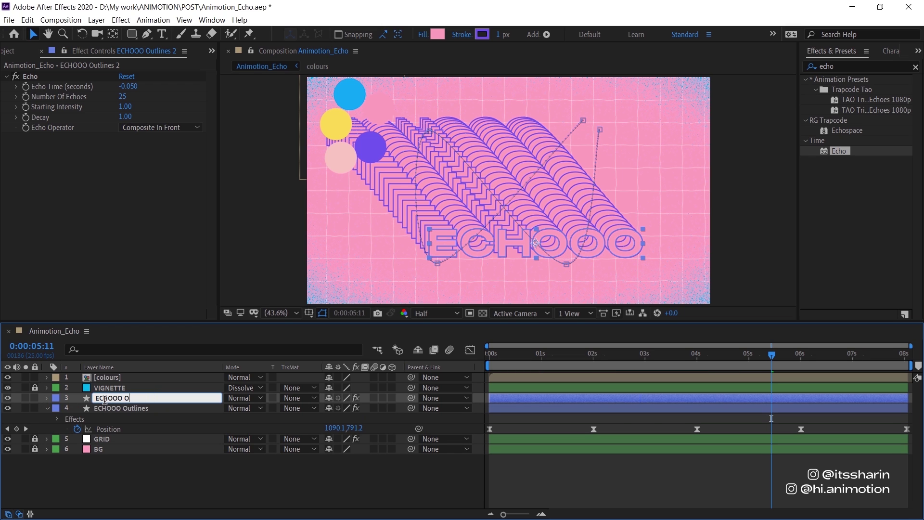
{"action": "type", "text": "_for"}
{"action": "type", "text": "nt"}
{"action": "key", "text": "BackSpace"}
{"action": "key", "text": "BackSpace"}
{"action": "key", "text": "BackSpace"}
{"action": "key", "text": "BackSpace"}
{"action": "type", "text": "ront"}
{"action": "key", "text": "Return"}
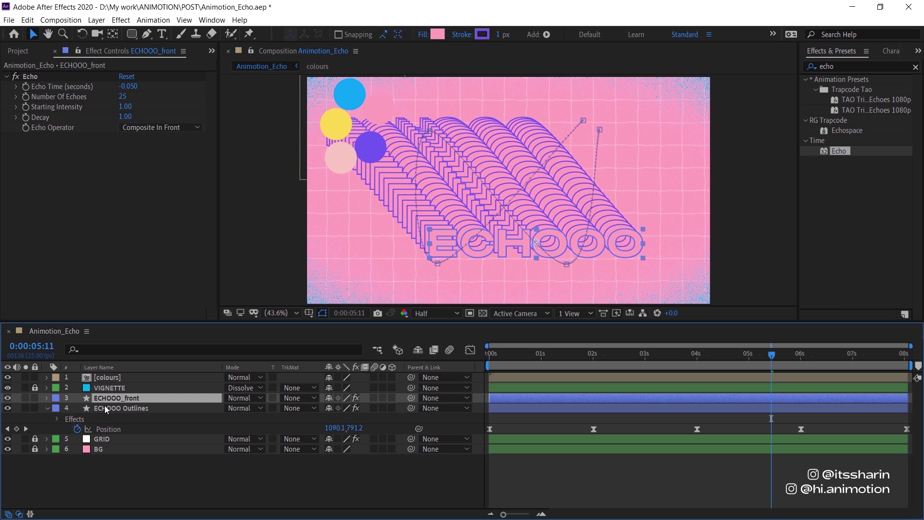
Step: Rename the original outlines layer ECHOOO_bottom
{"action": "left_click", "coordinate": [105, 408]}
{"action": "key", "text": "Return"}
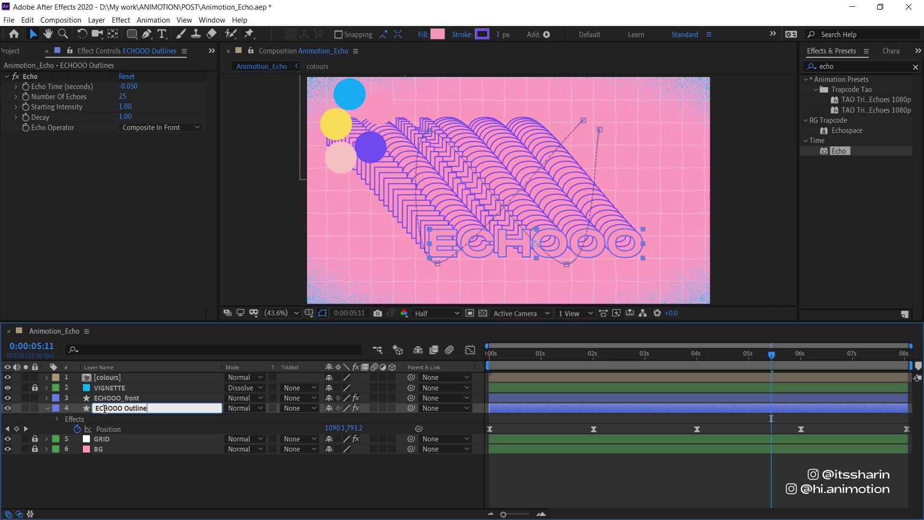
{"action": "key", "text": "BackSpace"}
{"action": "key", "text": "BackSpace"}
{"action": "key", "text": "BackSpace"}
{"action": "key", "text": "BackSpace"}
{"action": "key", "text": "BackSpace"}
{"action": "key", "text": "BackSpace"}
{"action": "key", "text": "BackSpace"}
{"action": "type", "text": "_bottom"}
{"action": "key", "text": "Return"}
{"action": "left_click", "coordinate": [149, 397]}
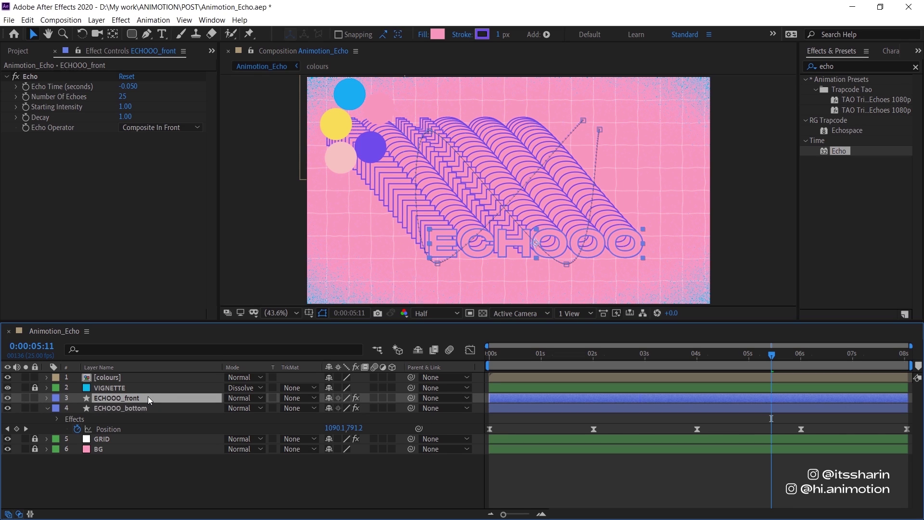
Step: Clear ECHOOO_front's Position keyframes, parent it to ECHOOO_bottom, and delete its Echo effect
{"action": "key", "text": "p"}
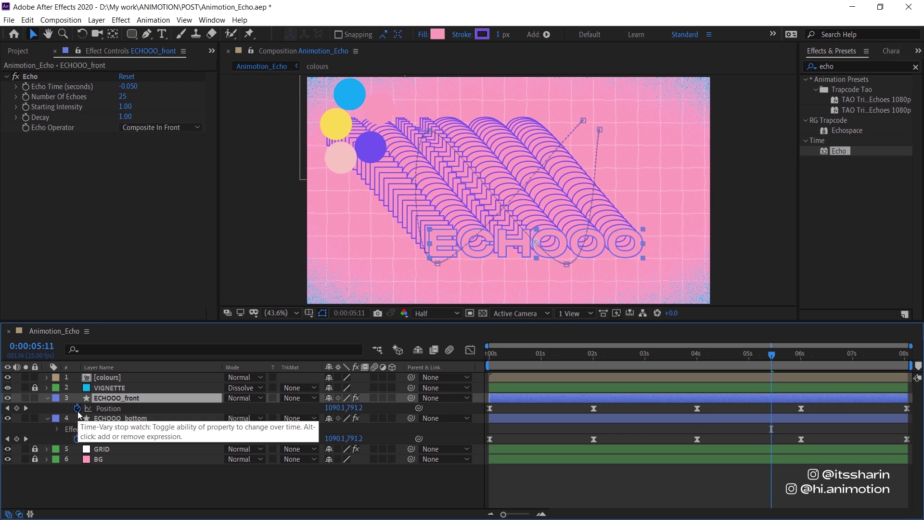
{"action": "left_click", "coordinate": [77, 409]}
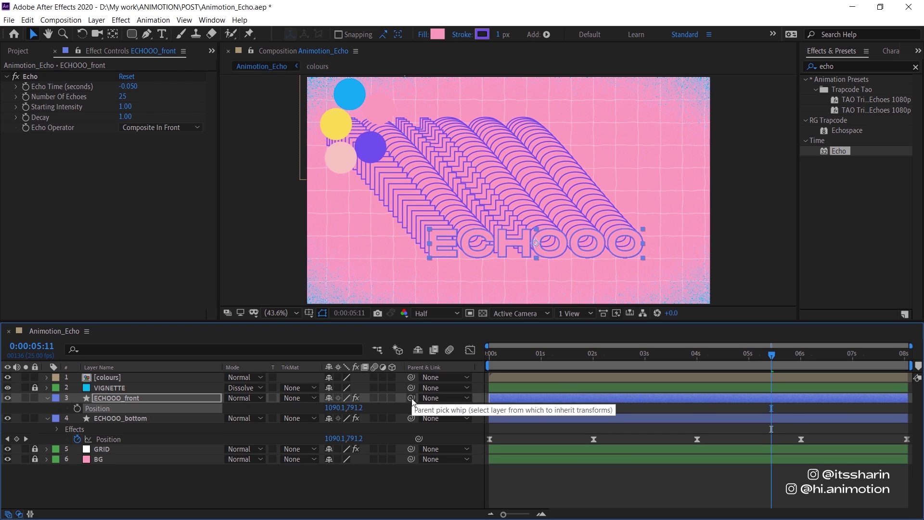
{"action": "left_click_drag", "start_coordinate": [413, 402], "coordinate": [386, 417]}
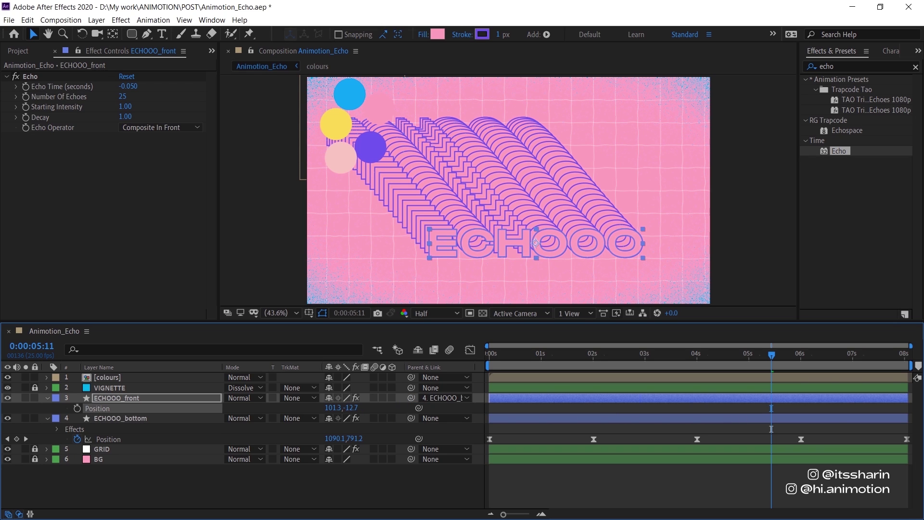
{"action": "left_click", "coordinate": [801, 396]}
{"action": "left_click", "coordinate": [37, 76]}
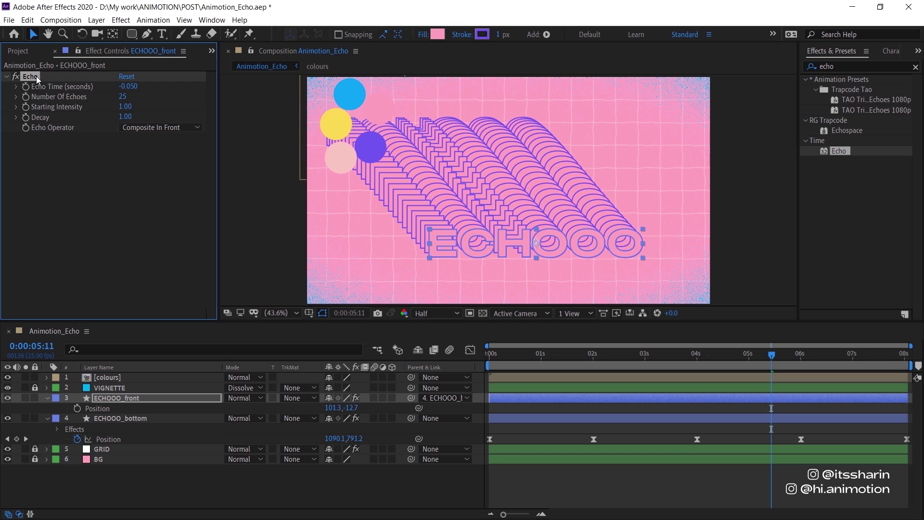
{"action": "key", "text": "Delete"}
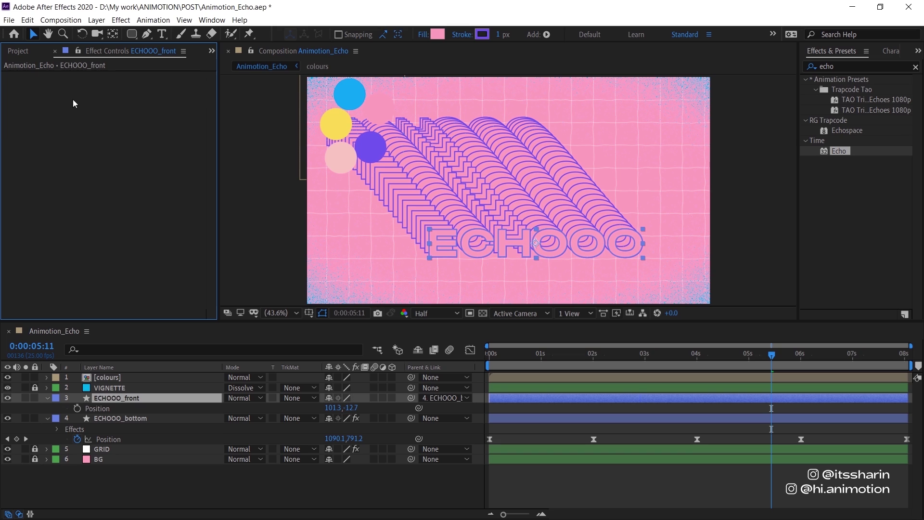
Step: Fill ECHOOO_front with yellow F8DB58 sampled from the yellow circle
{"action": "left_click", "coordinate": [632, 397]}
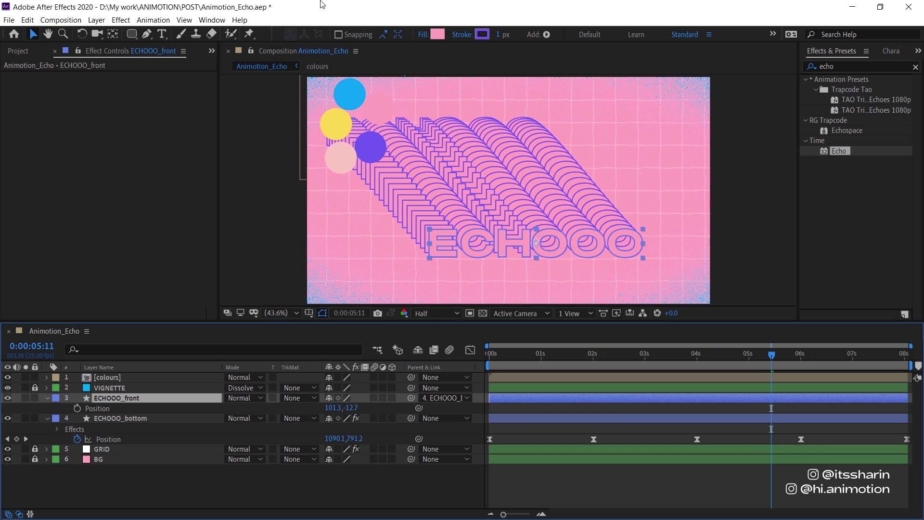
{"action": "left_click", "coordinate": [437, 34]}
{"action": "left_click", "coordinate": [259, 91]}
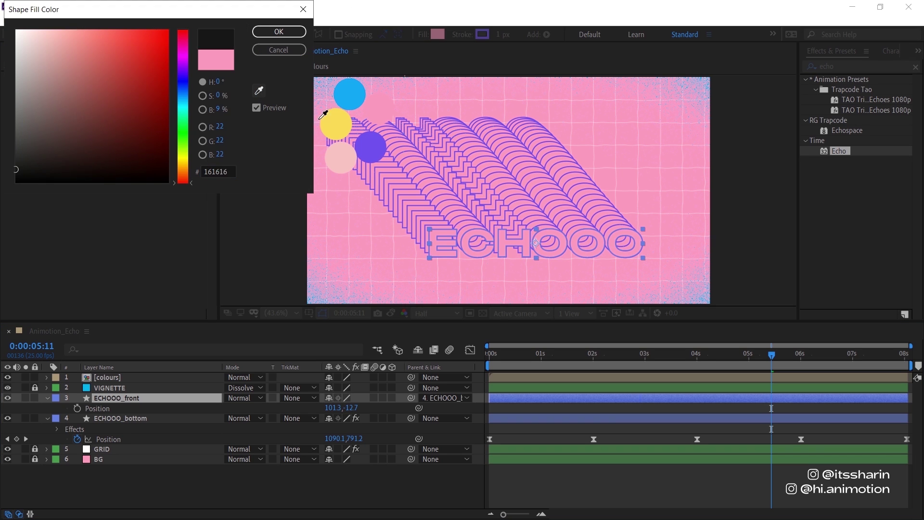
{"action": "left_click", "coordinate": [347, 122]}
{"action": "left_click", "coordinate": [291, 31]}
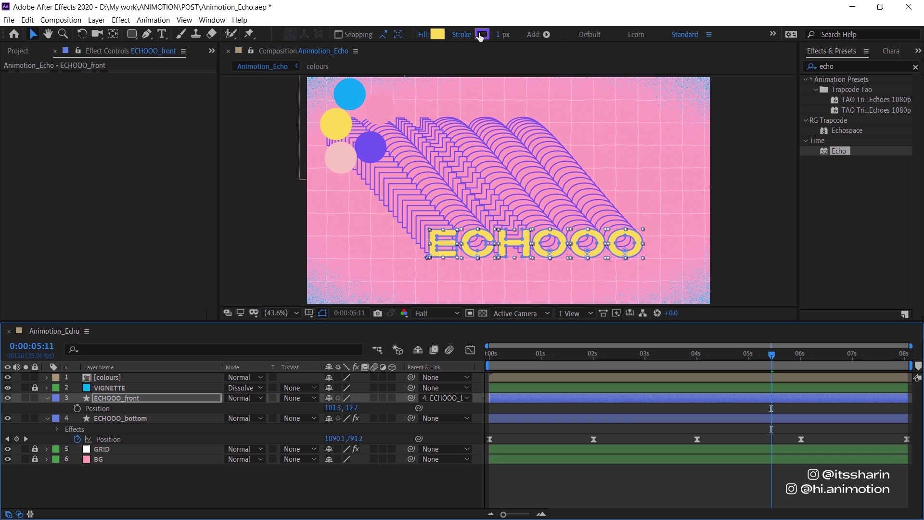
Step: Give ECHOOO_front a pink stroke sampled from the background
{"action": "left_click", "coordinate": [482, 35]}
{"action": "left_click", "coordinate": [259, 90]}
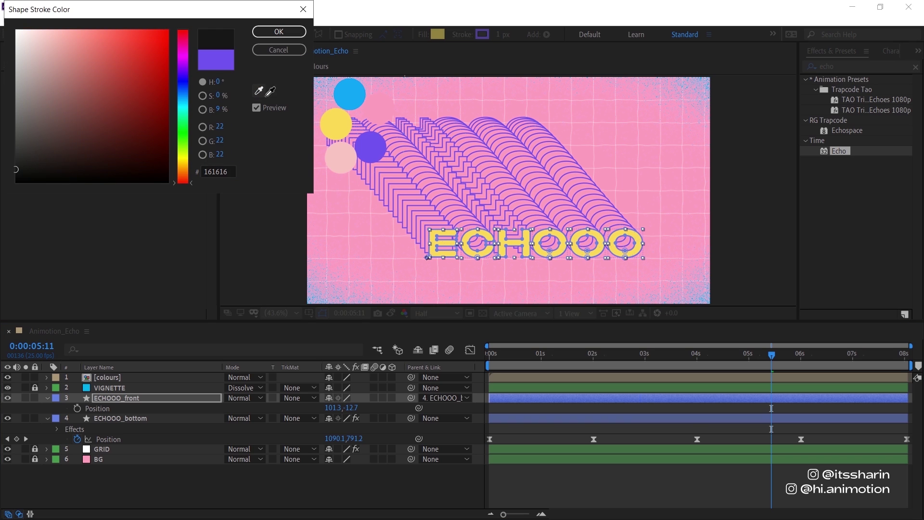
{"action": "left_click", "coordinate": [403, 245]}
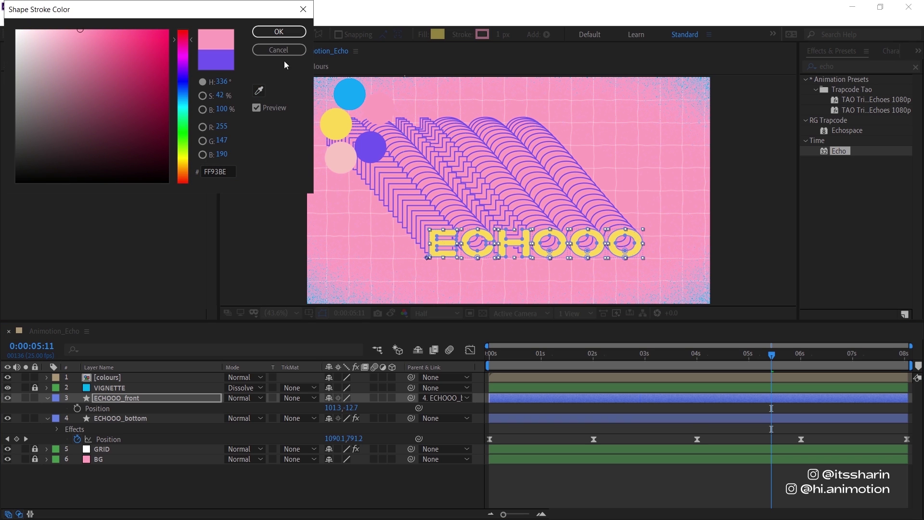
{"action": "left_click", "coordinate": [279, 32]}
{"action": "left_click", "coordinate": [559, 469]}
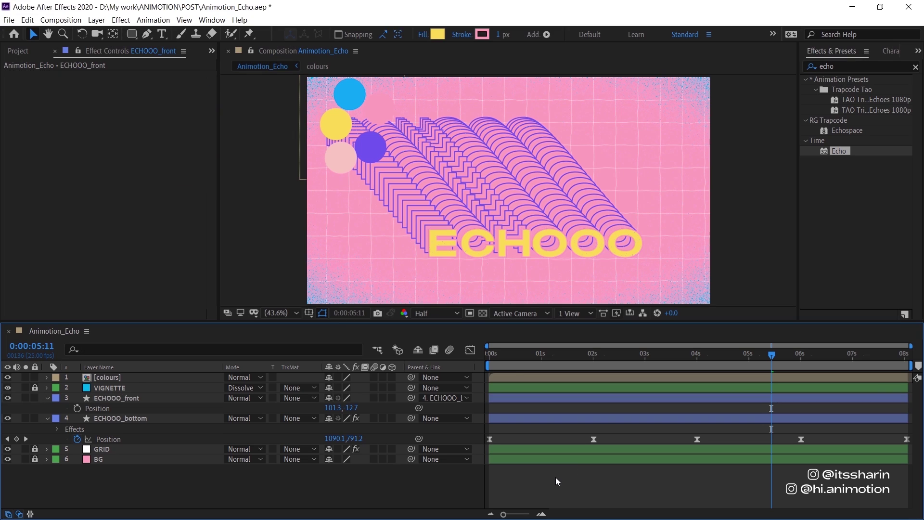
Step: Hide the [colours] layer and preview the final ECHOOO echo animation
{"action": "left_click", "coordinate": [7, 377]}
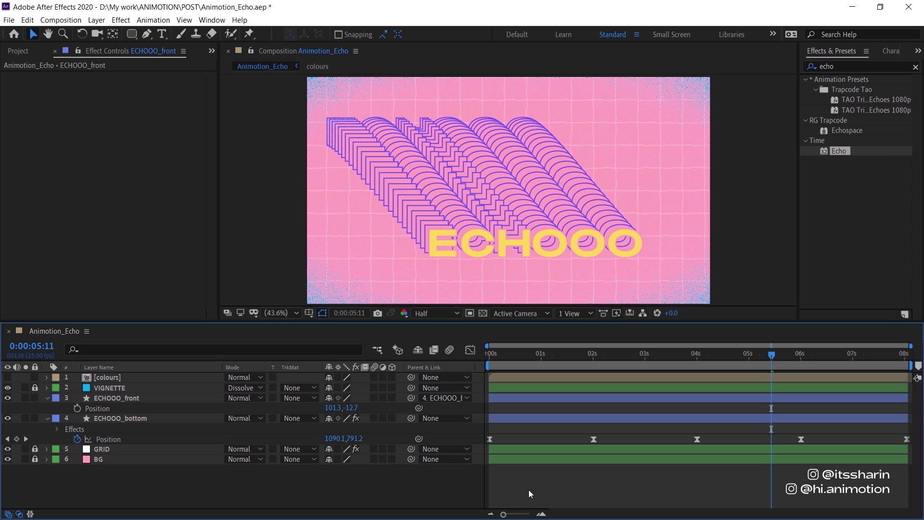
{"action": "key", "text": "space"}
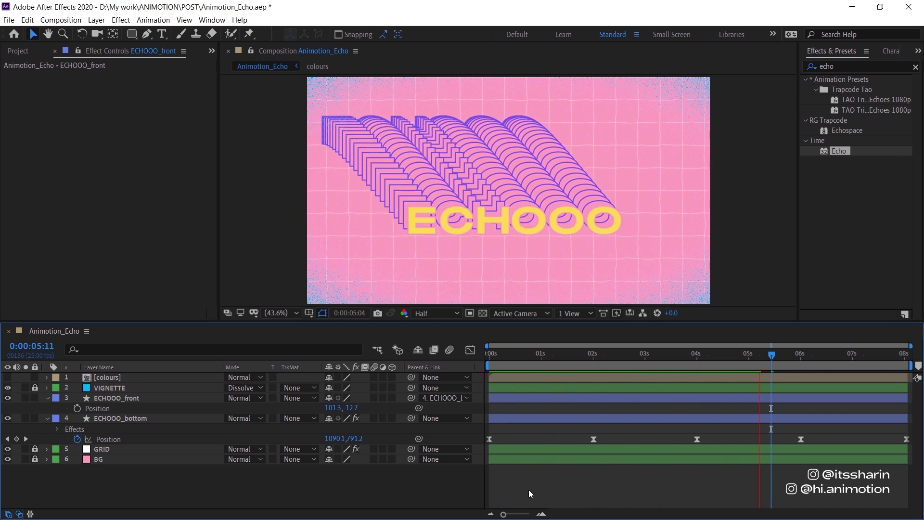